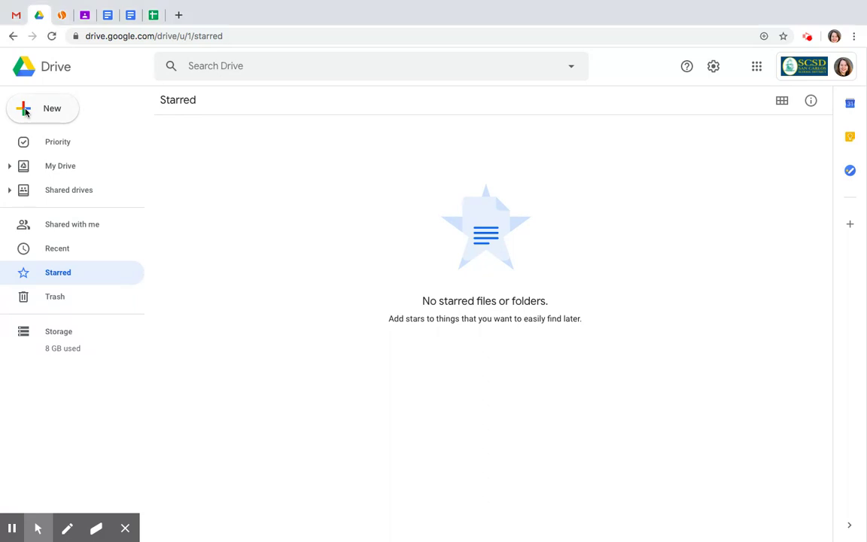
# - From Google Drive's New menu, start a new blank Google Form
pyautogui.click(25, 112)
pyautogui.moveTo(89, 254)
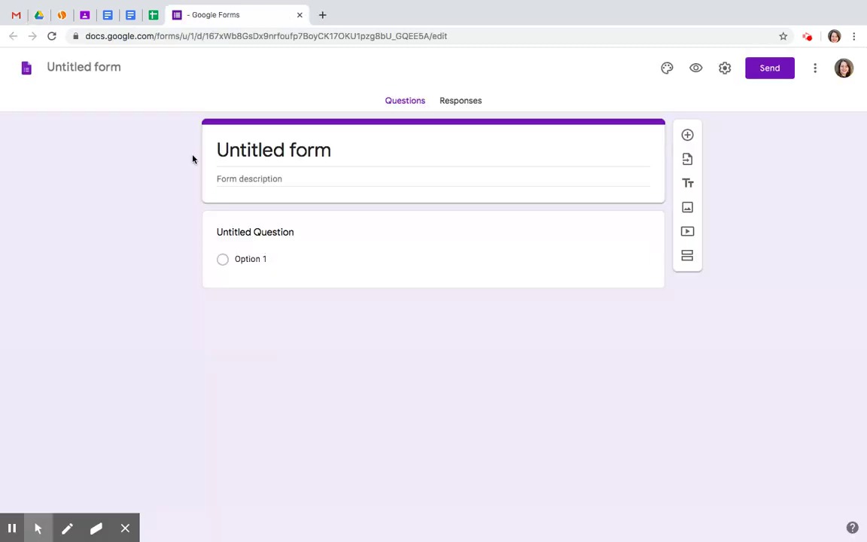
# - Title the form 'Playing Test Submission Form', add description 'Please submit your playing test here.', and rename the file
pyautogui.click(283, 151)
pyautogui.click(284, 151)
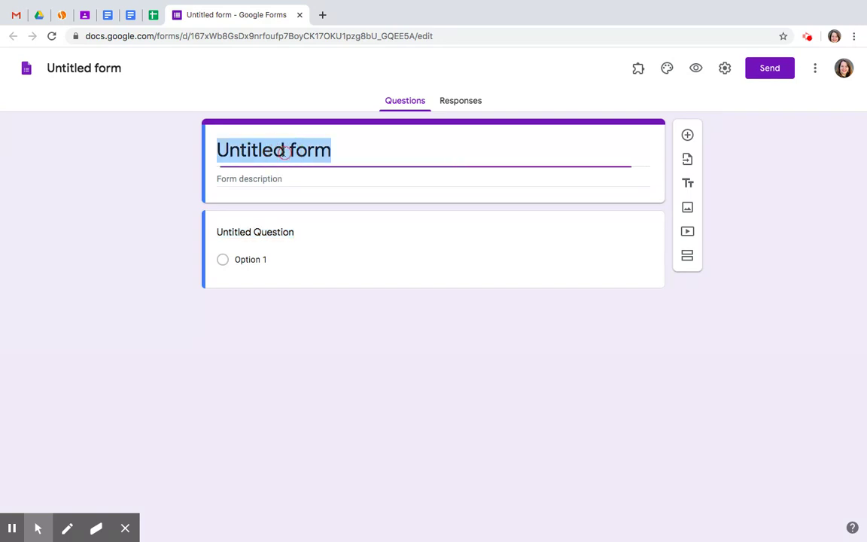
pyautogui.write('Playing Test ')
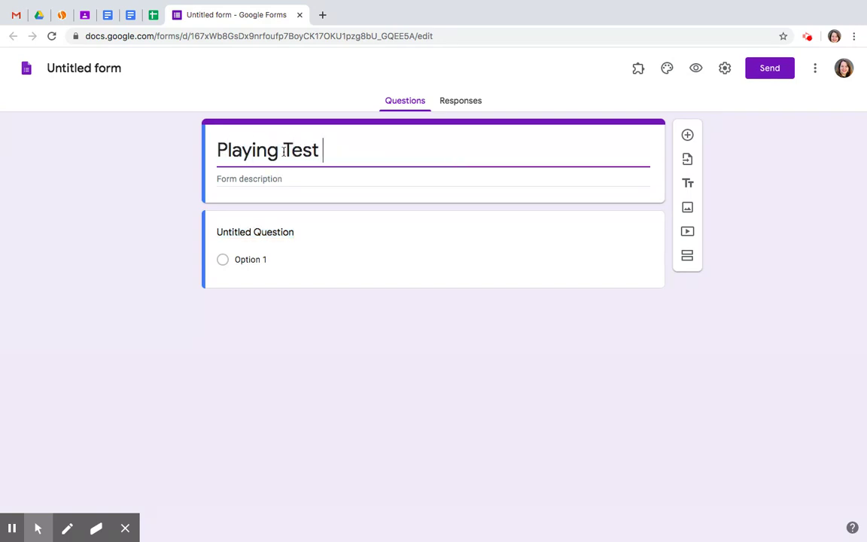
pyautogui.write('Submission Form')
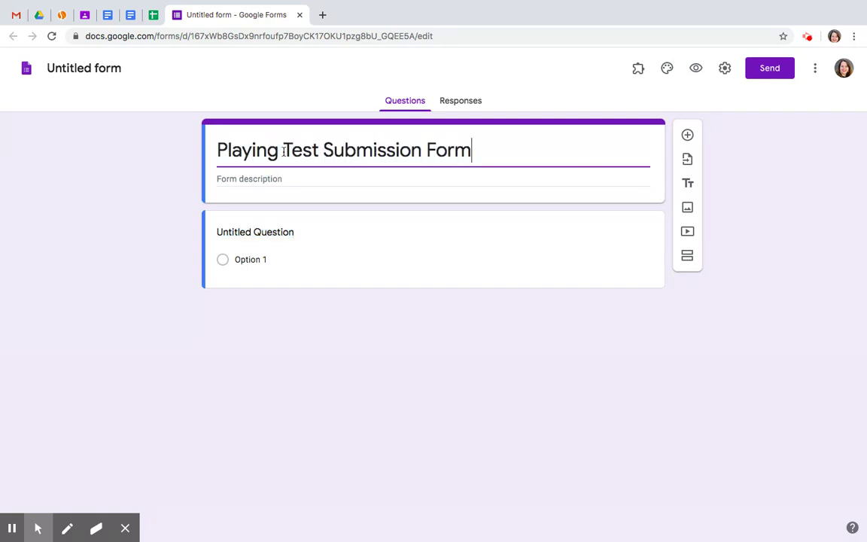
pyautogui.press('Tab')
pyautogui.write('Please ssu')
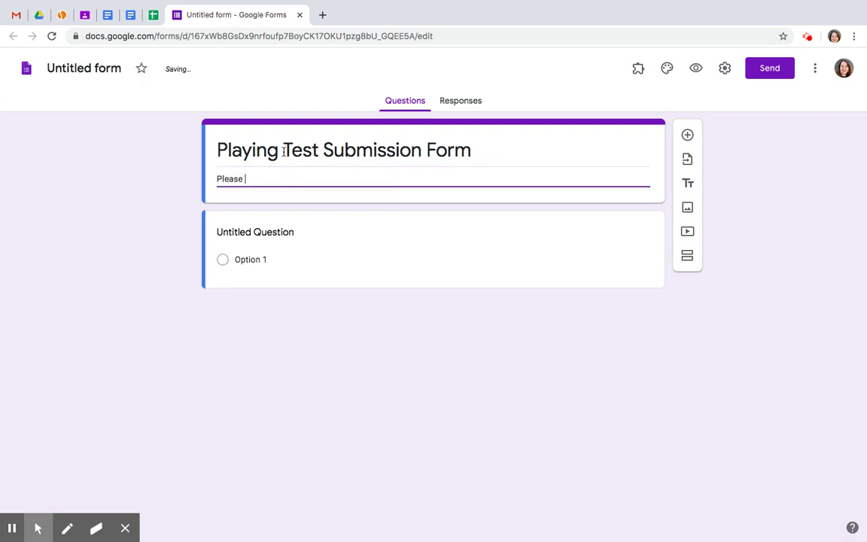
pyautogui.press('BackSpace')
pyautogui.press('BackSpace')
pyautogui.write('ubmit ')
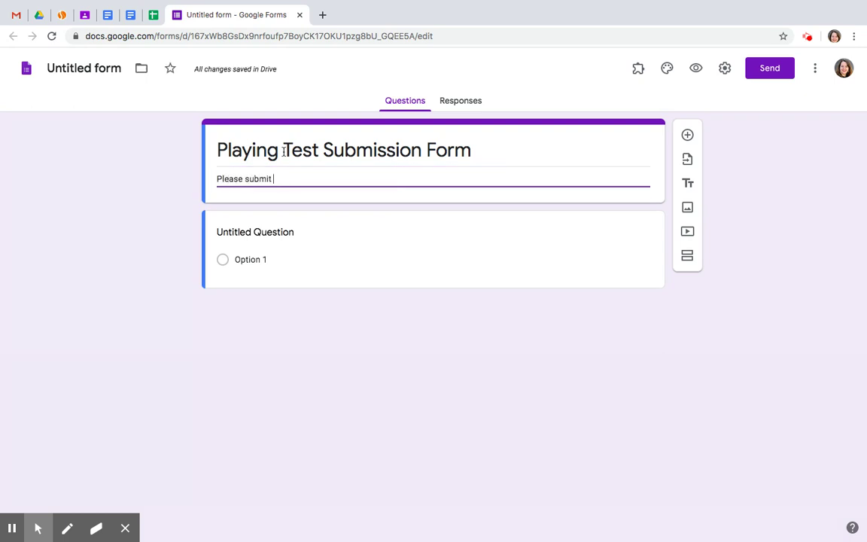
pyautogui.write('your playing test here.')
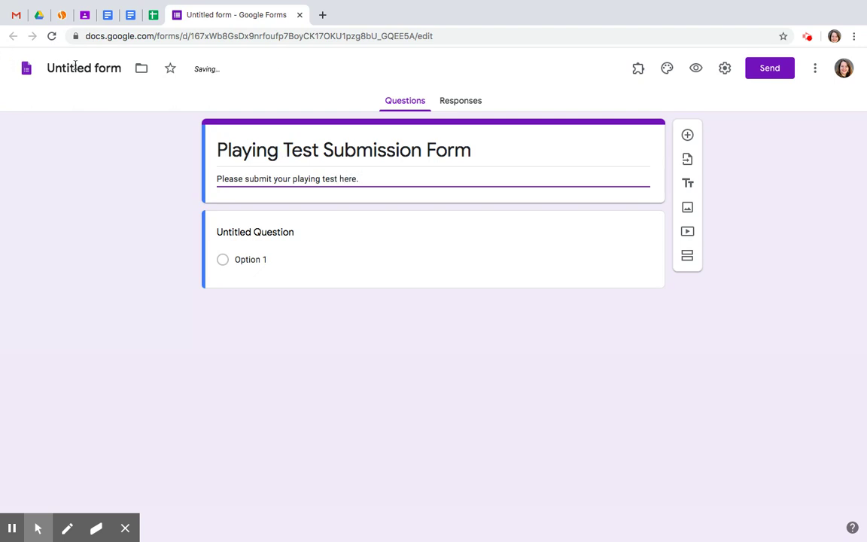
pyautogui.click(75, 66)
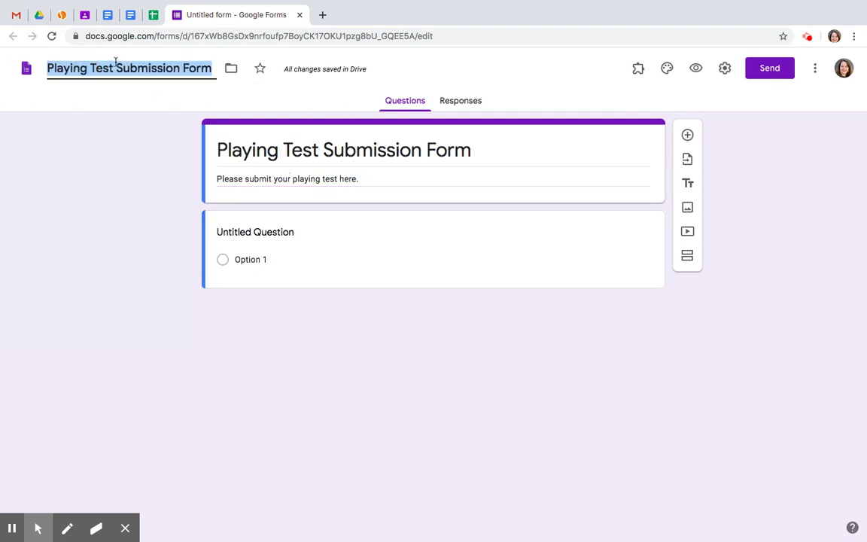
# - Make question one a required short answer 'Type your first and last name here.' and add another question
pyautogui.click(325, 254)
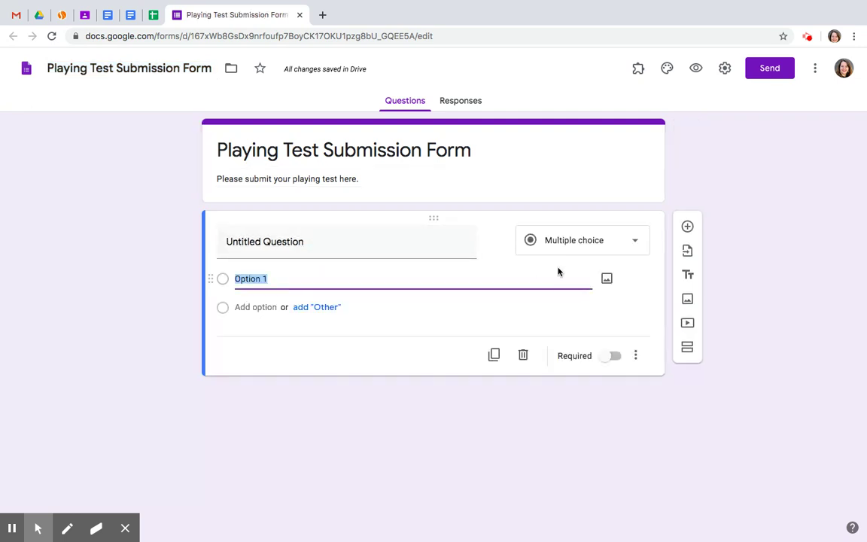
pyautogui.click(567, 246)
pyautogui.click(567, 178)
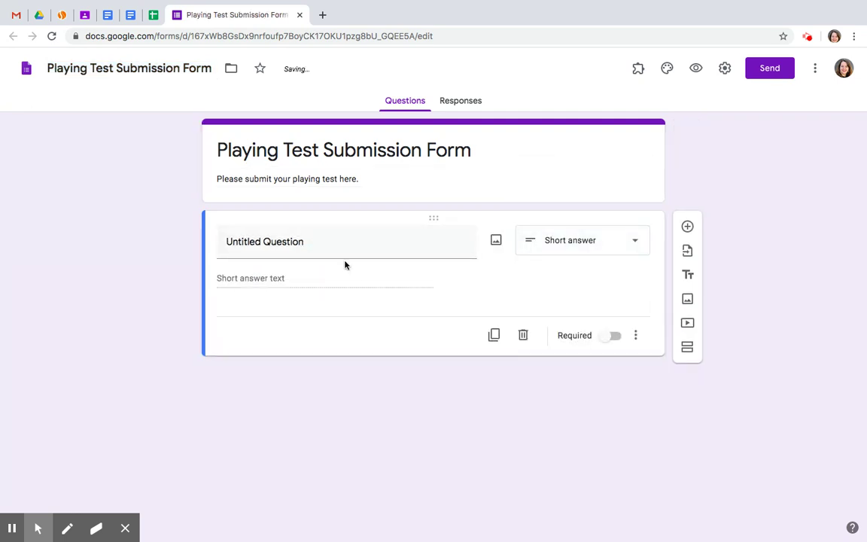
pyautogui.click(346, 250)
pyautogui.write('Type your')
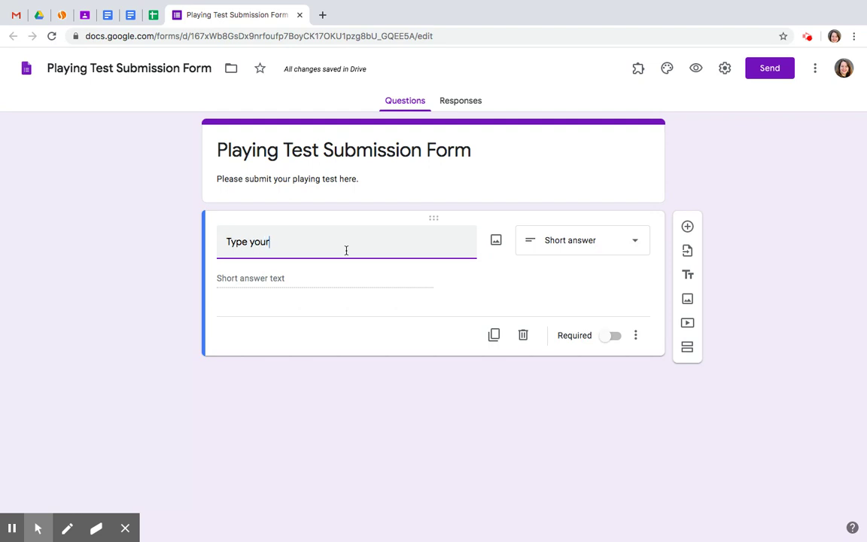
pyautogui.write(' first and last name here.')
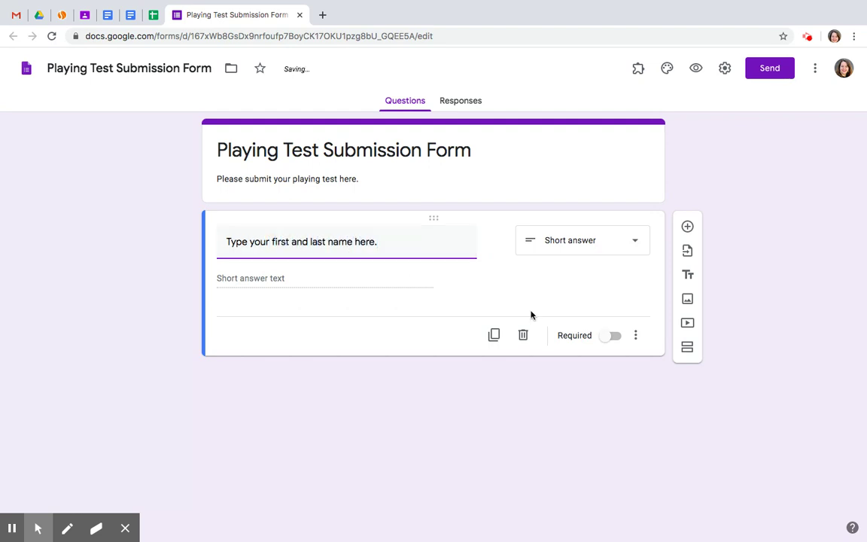
pyautogui.click(611, 336)
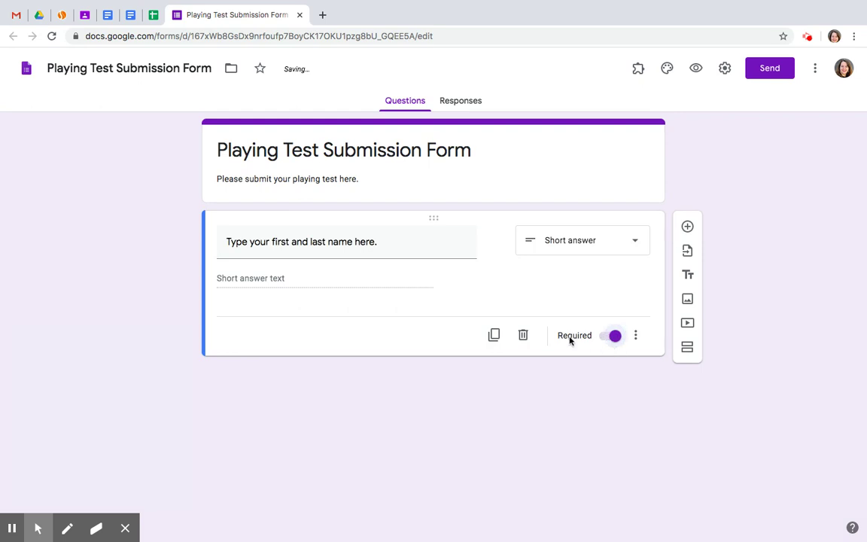
pyautogui.click(688, 226)
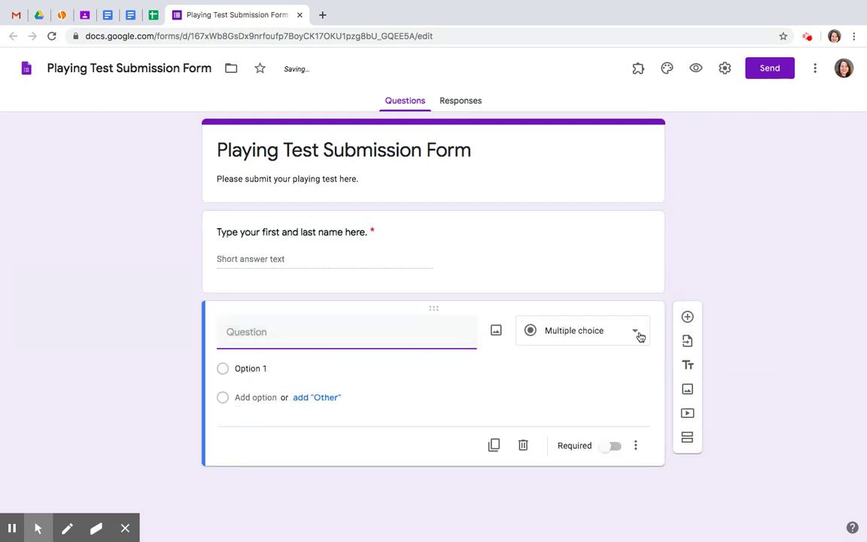
# - Change the second question to File upload titled 'Mary had a little lamb playing test'
pyautogui.click(639, 335)
pyautogui.click(562, 345)
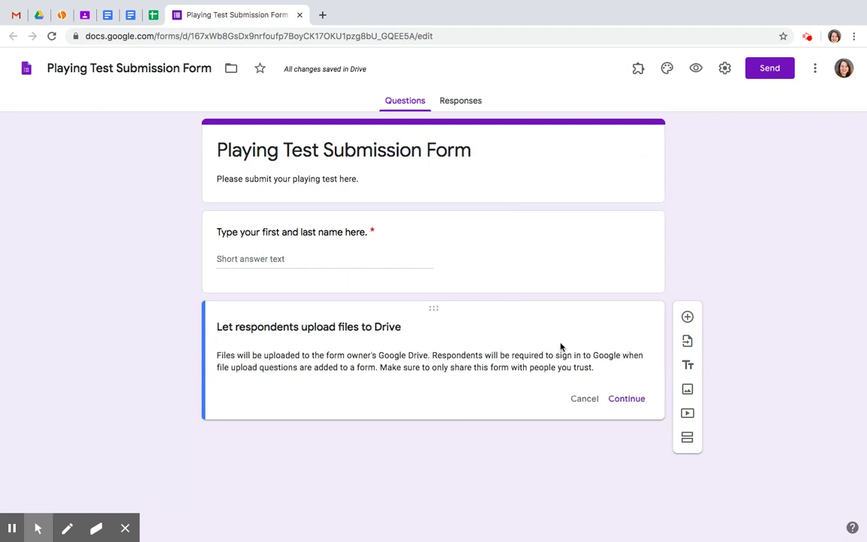
pyautogui.click(638, 401)
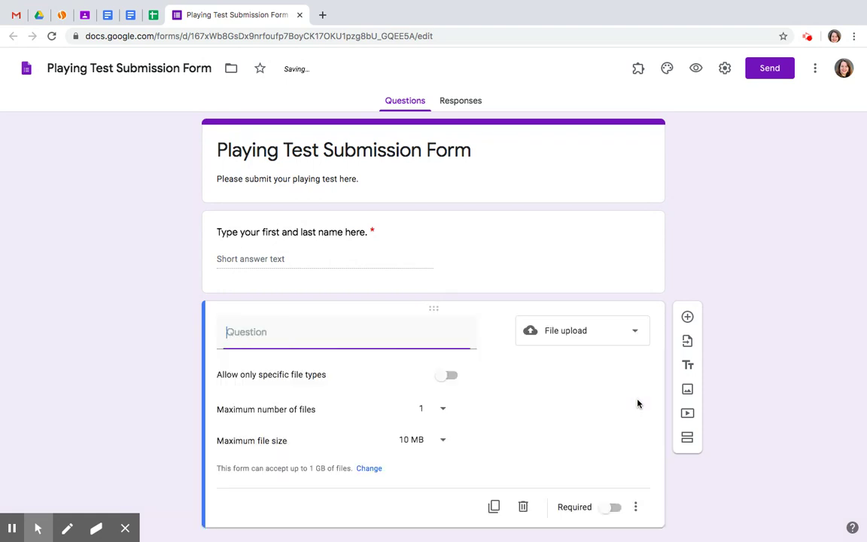
pyautogui.click(254, 338)
pyautogui.write('Mary had')
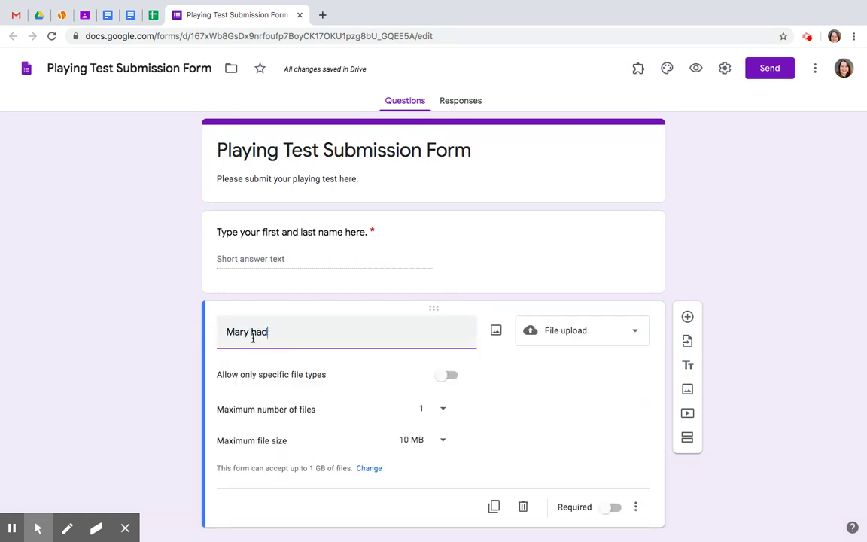
pyautogui.write(' a little lamb')
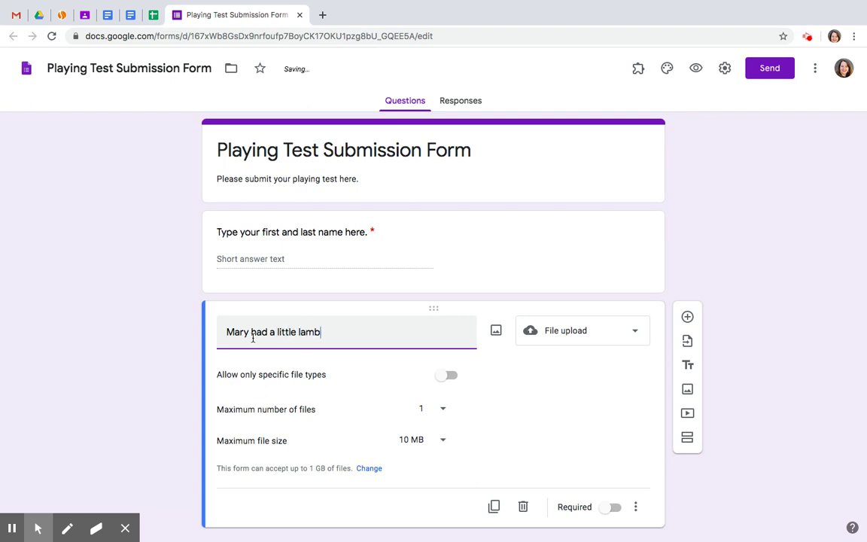
pyautogui.write(' playing test.')
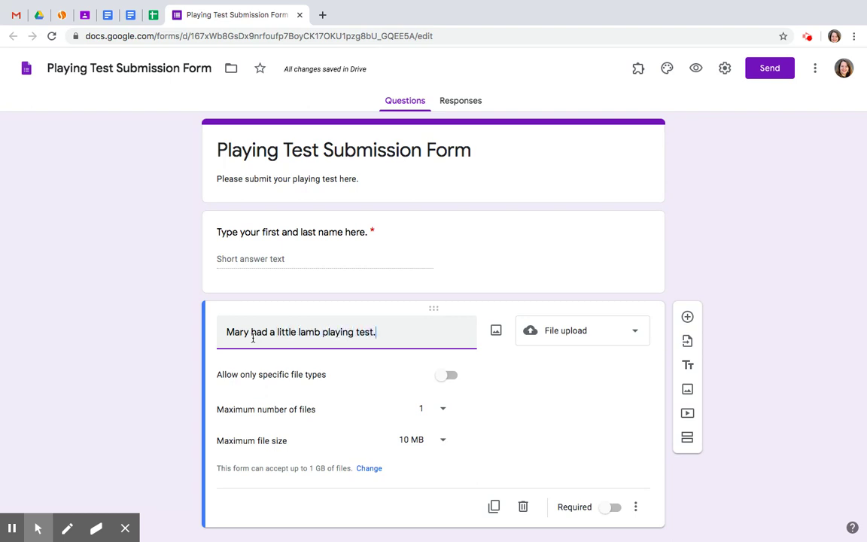
# - Allow only Video and Audio uploads, with a 1 GB maximum file size
pyautogui.click(448, 376)
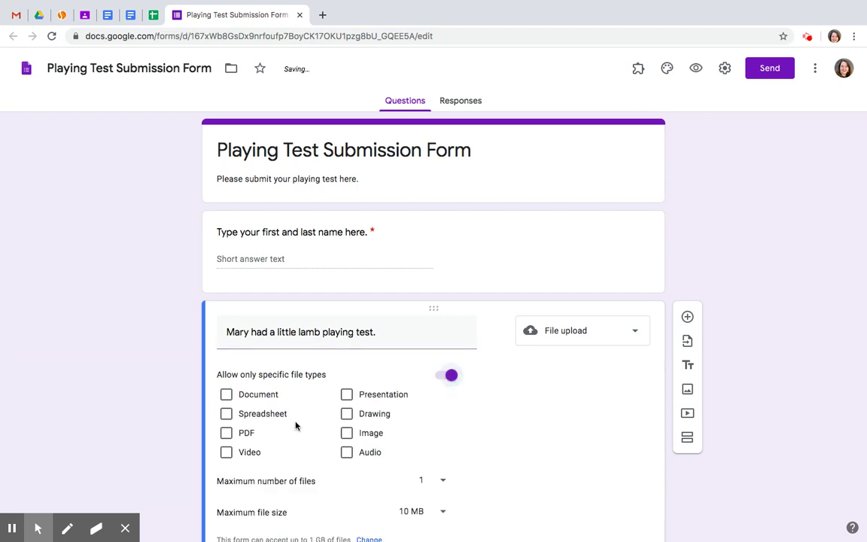
pyautogui.click(226, 453)
pyautogui.click(347, 453)
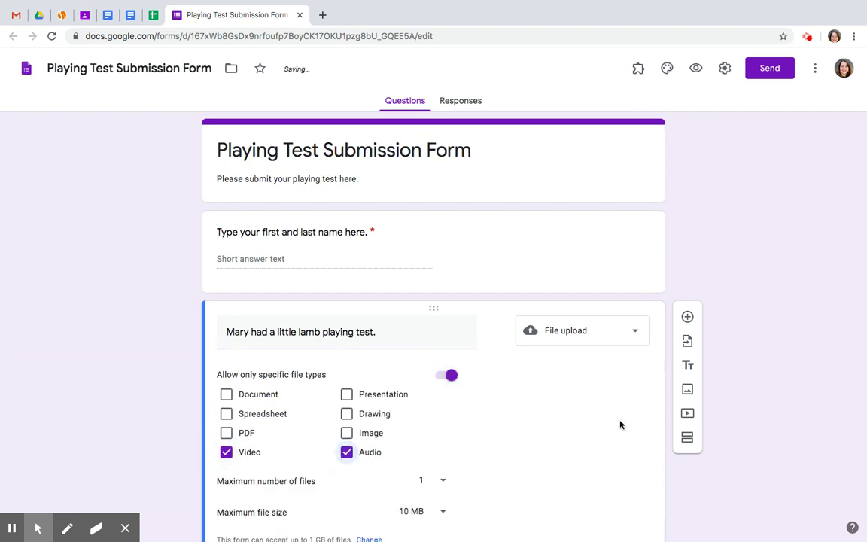
pyautogui.scroll(-2, 621, 425)
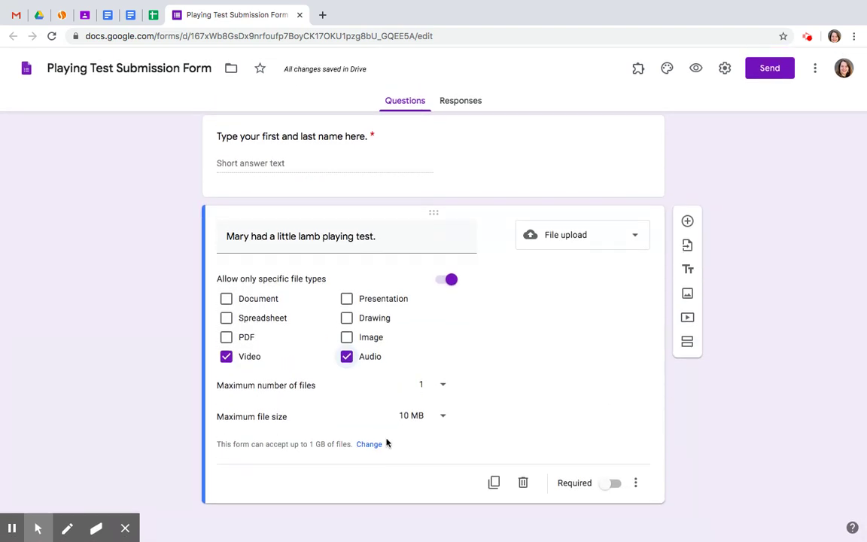
pyautogui.click(416, 417)
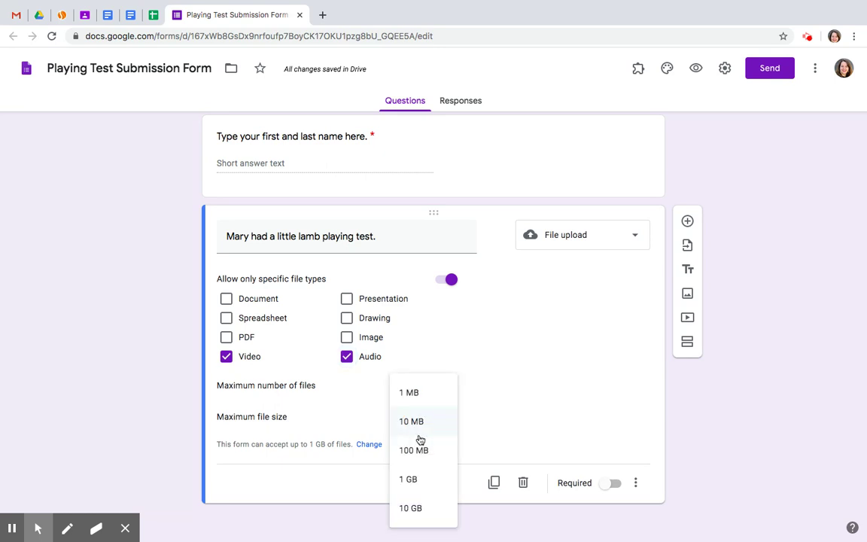
pyautogui.click(419, 481)
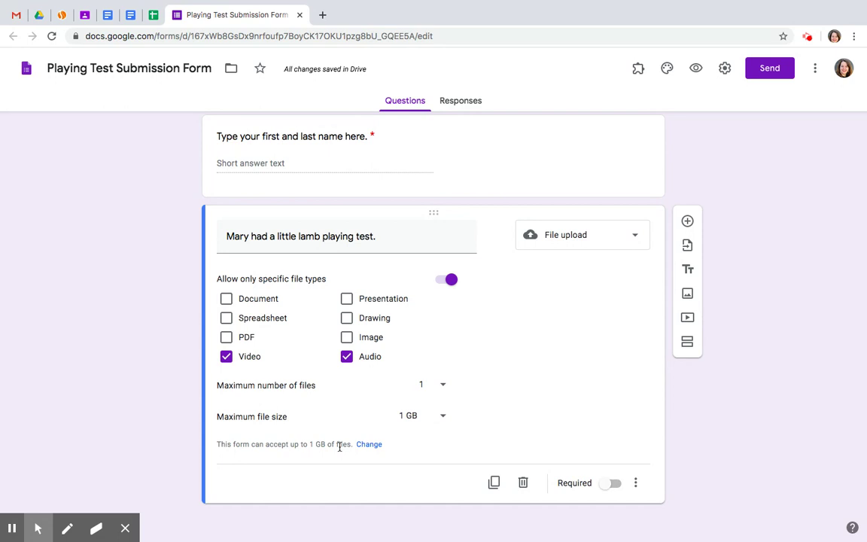
# - In the form settings, set the maximum size of all uploaded files to 1 TB
pyautogui.click(369, 446)
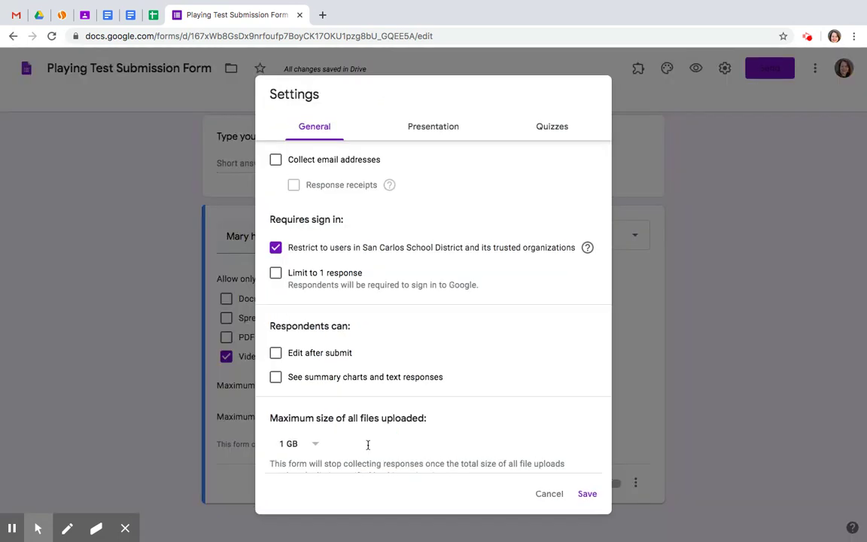
pyautogui.scroll(-1, 429, 427)
pyautogui.click(315, 428)
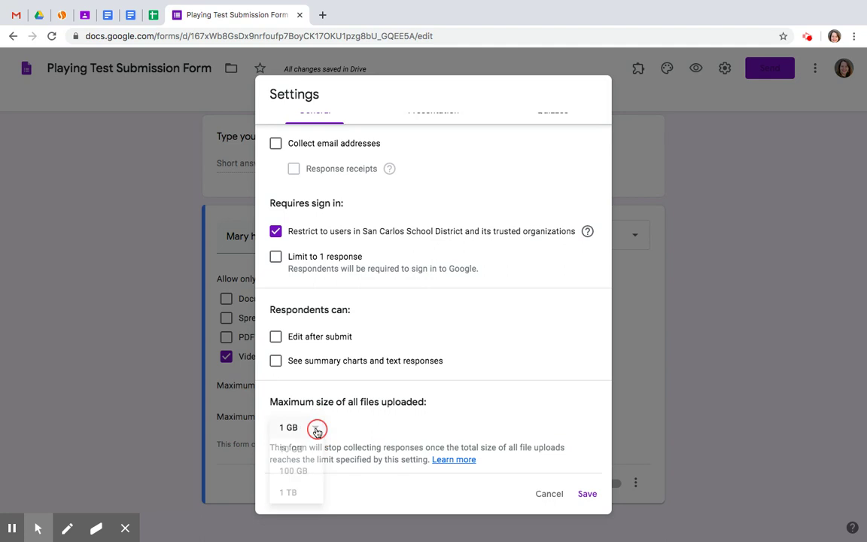
pyautogui.click(285, 494)
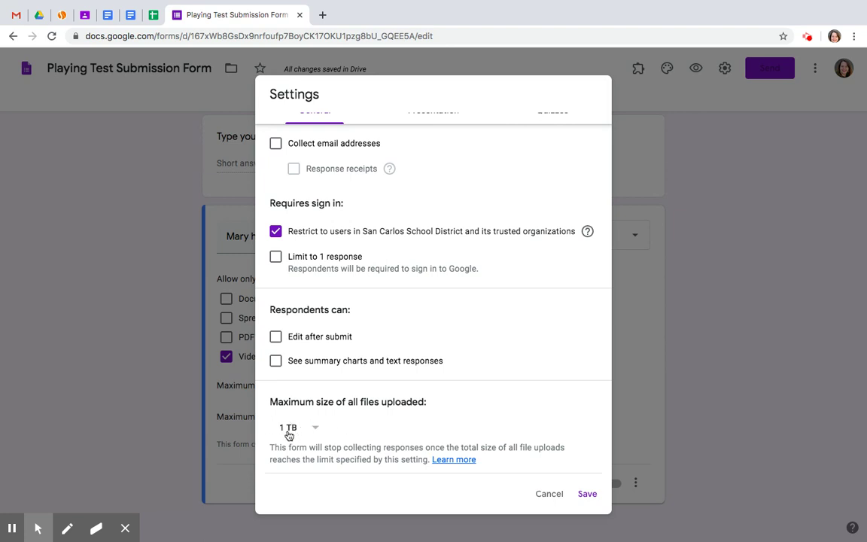
pyautogui.scroll(1, 455, 323)
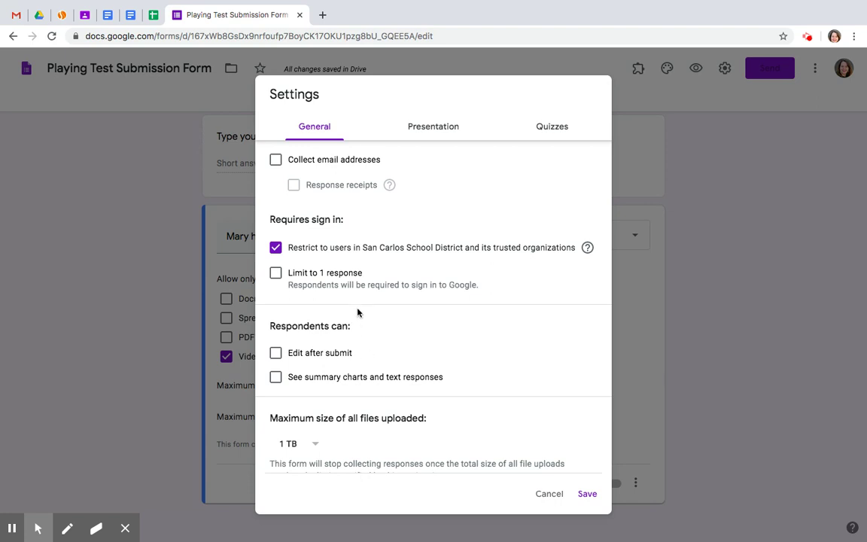
# - Limit respondents to 1 response and collect email addresses, leaving response receipts off
pyautogui.click(276, 277)
pyautogui.scroll(3, 276, 277)
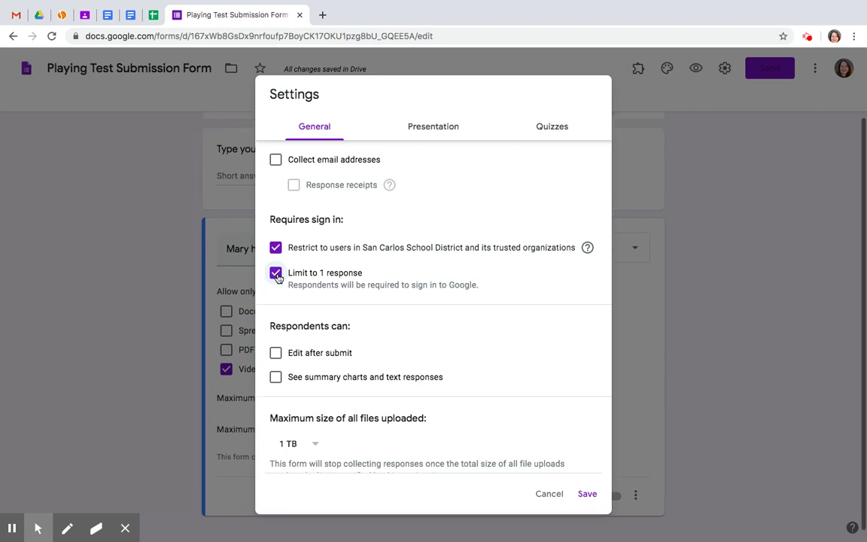
pyautogui.click(277, 161)
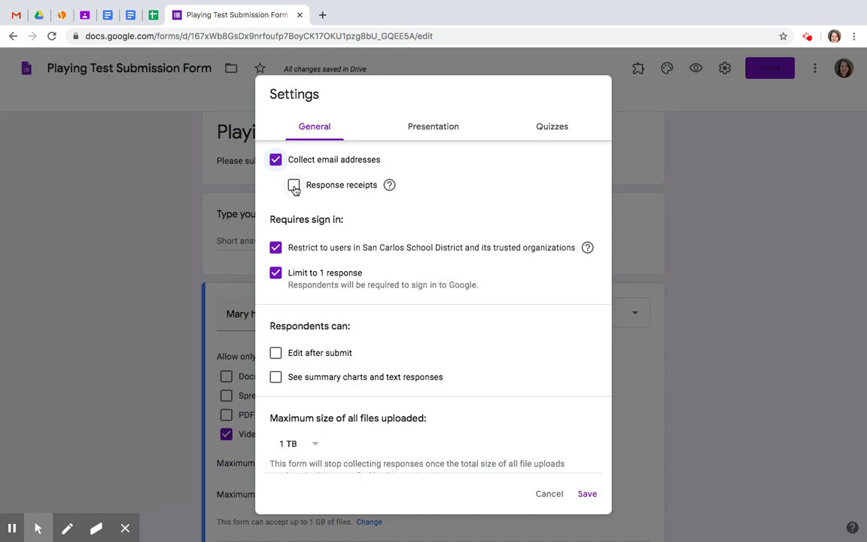
pyautogui.click(294, 187)
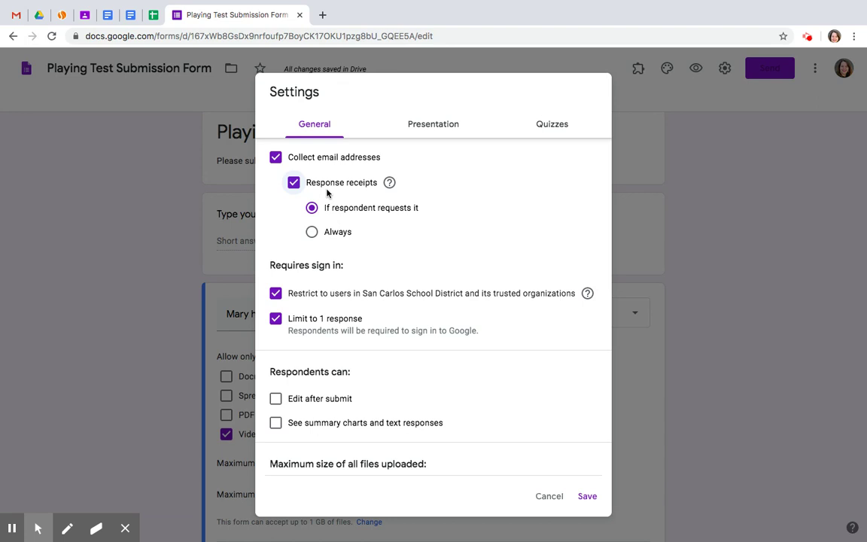
pyautogui.click(294, 185)
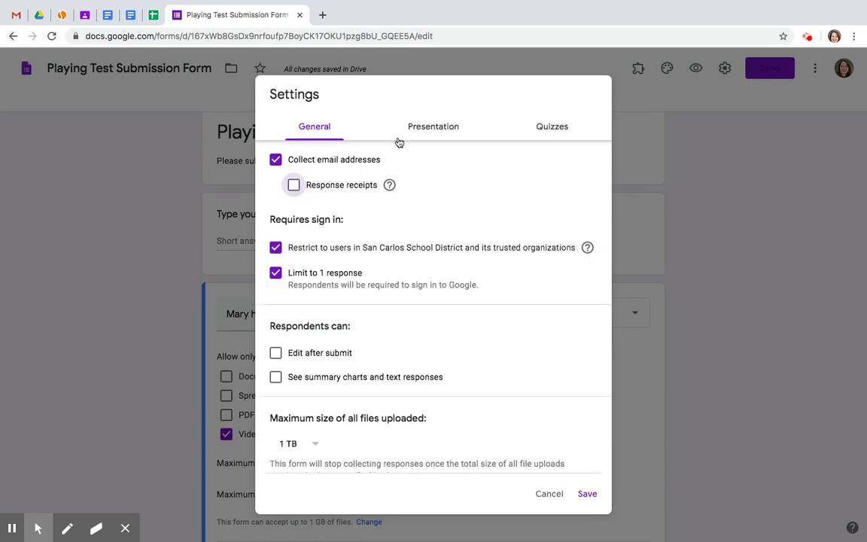
# - Look over the Presentation and Quiz settings, then save the settings
pyautogui.click(432, 128)
pyautogui.click(547, 134)
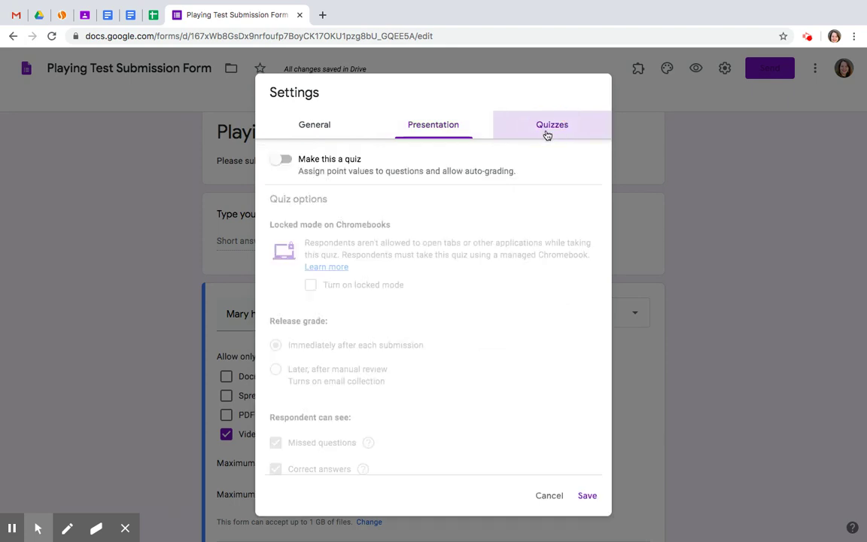
pyautogui.click(301, 124)
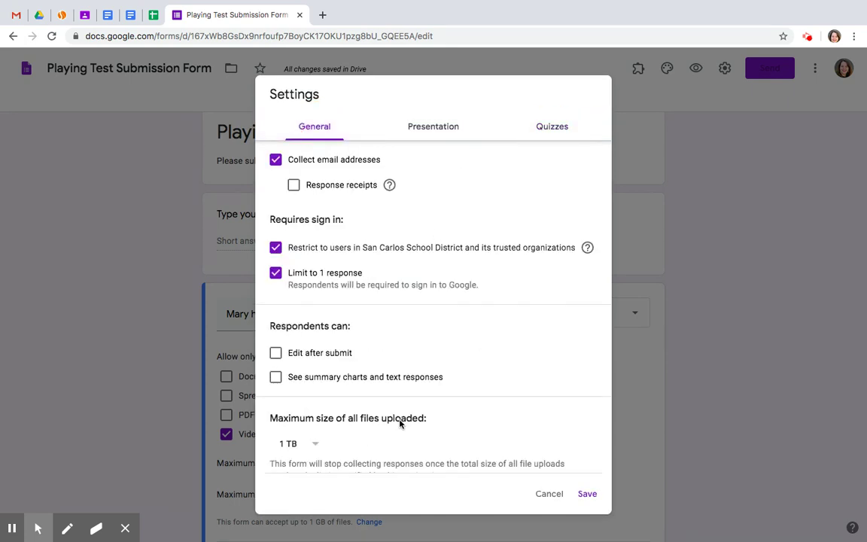
pyautogui.click(586, 494)
pyautogui.scroll(3, 512, 323)
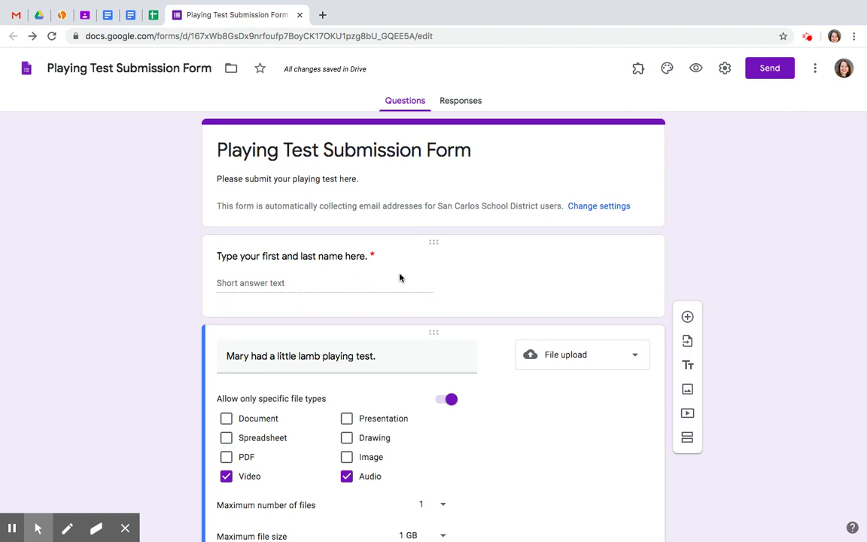
pyautogui.click(482, 276)
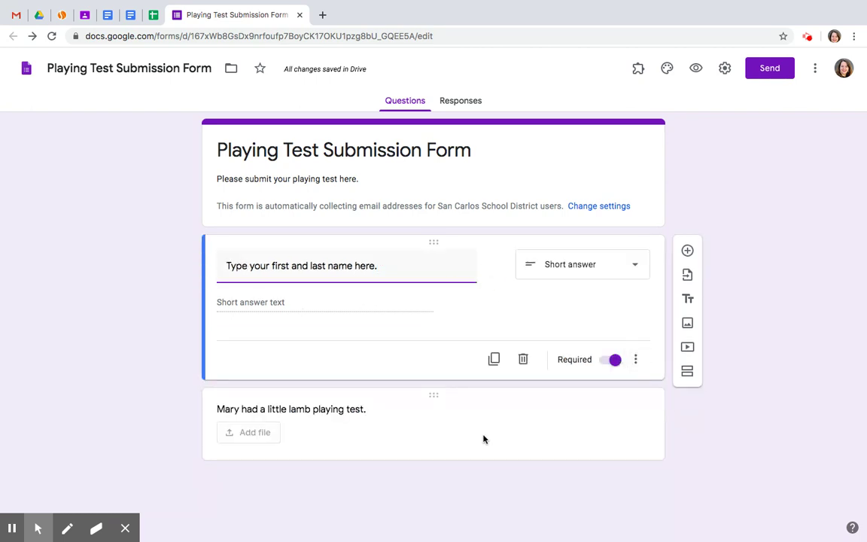
pyautogui.click(436, 393)
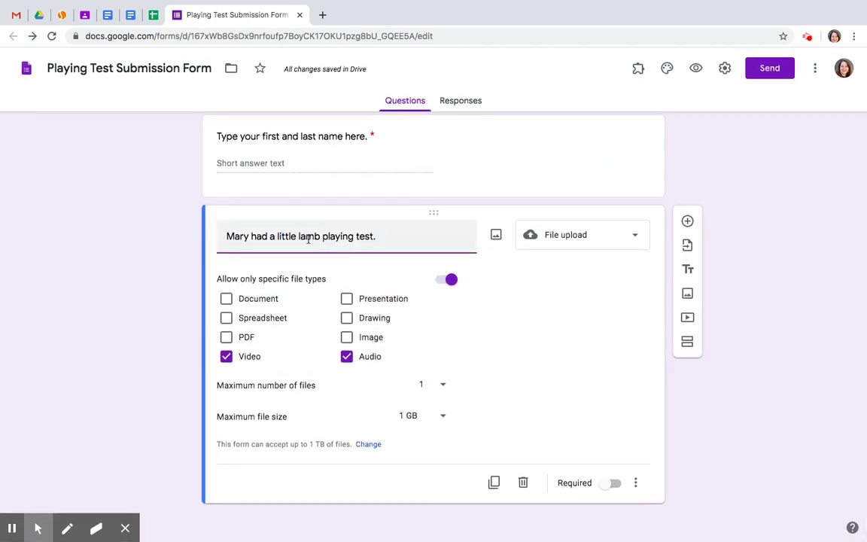
pyautogui.click(602, 241)
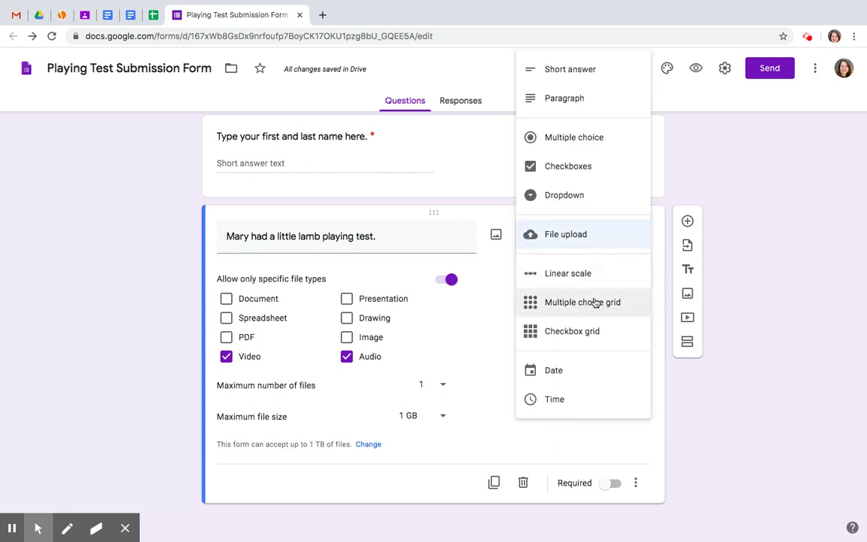
pyautogui.click(469, 354)
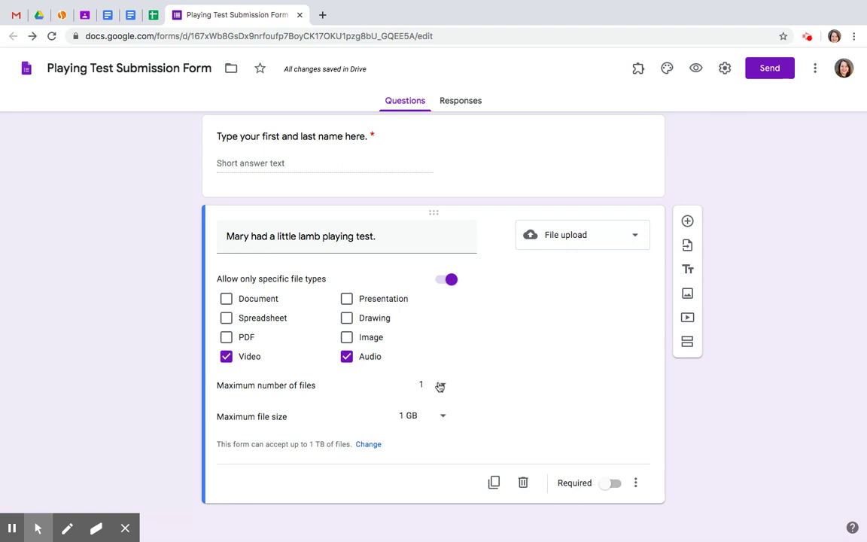
pyautogui.click(438, 418)
pyautogui.click(438, 418)
pyautogui.click(368, 445)
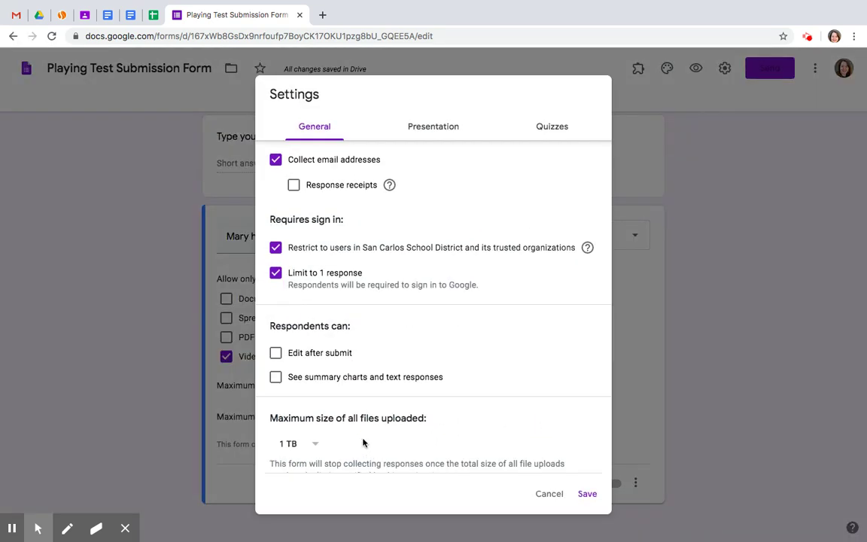
pyautogui.click(304, 446)
pyautogui.click(520, 433)
pyautogui.click(588, 494)
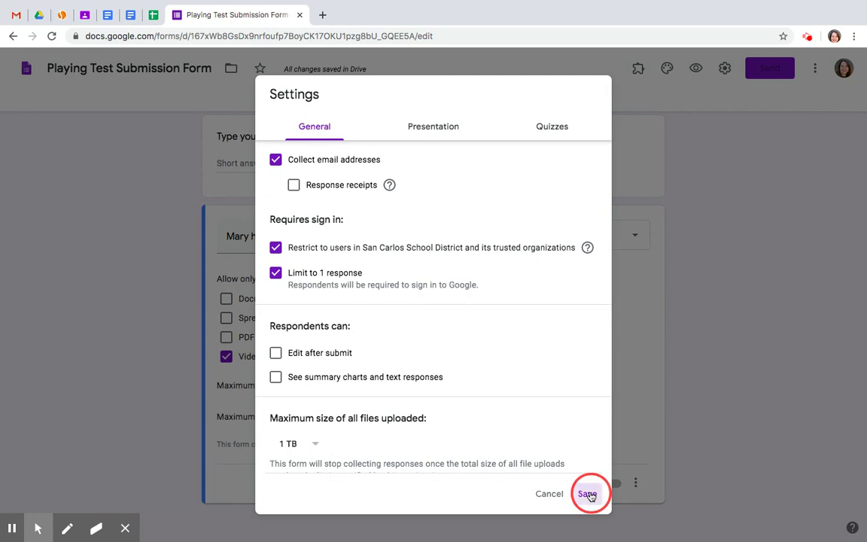
# - Leave the live form preview and return to the form editor tab
pyautogui.scroll(2, 739, 348)
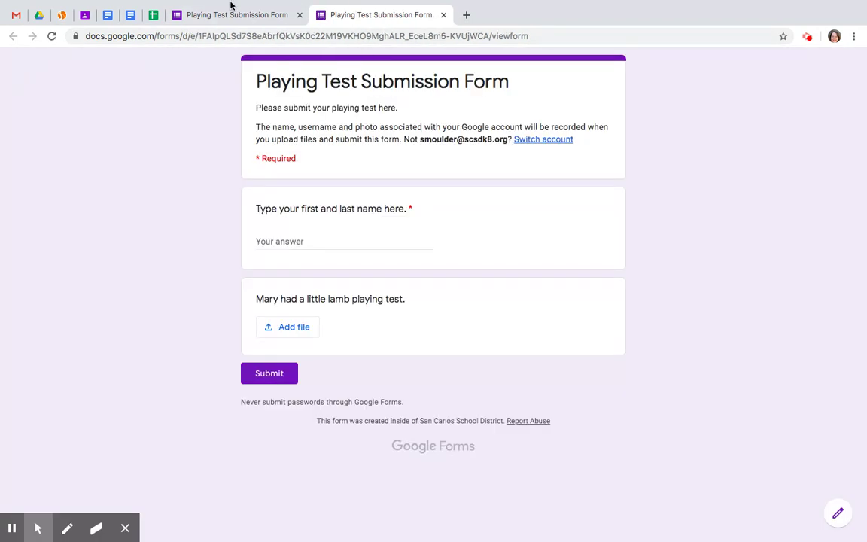
pyautogui.click(231, 9)
# - Link responses to a new spreadsheet, 'Playing Test Submission Form (Responses)'
pyautogui.click(452, 109)
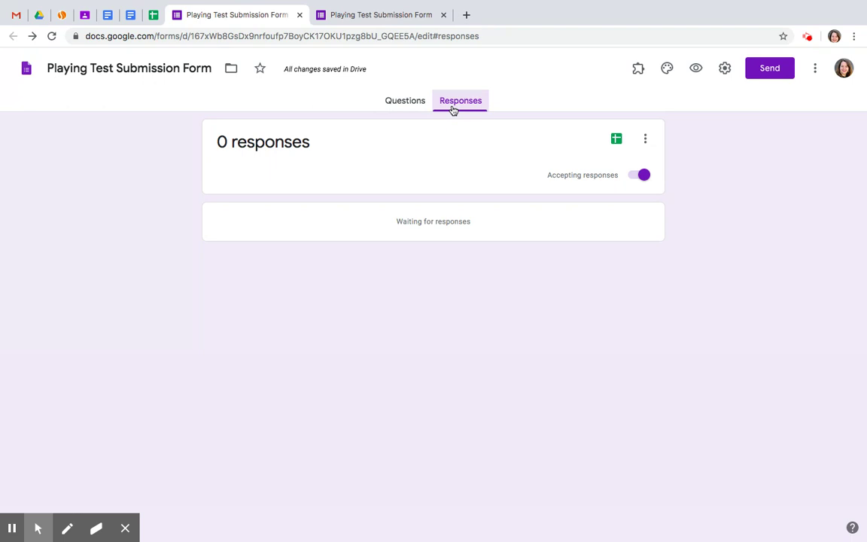
pyautogui.click(618, 140)
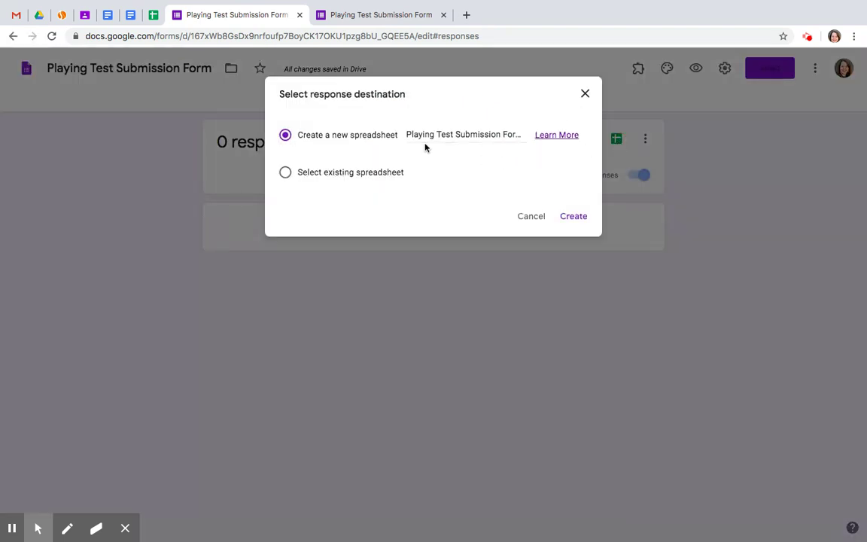
pyautogui.click(530, 217)
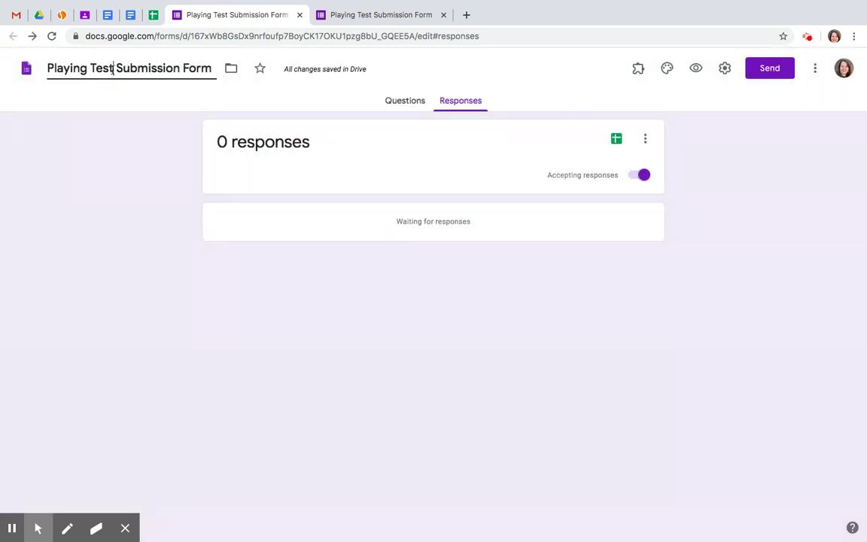
pyautogui.click(616, 139)
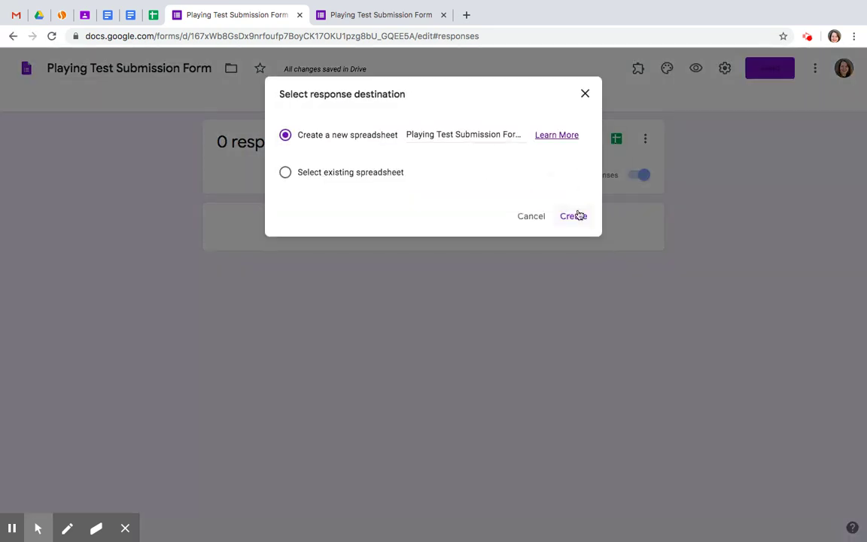
pyautogui.click(575, 217)
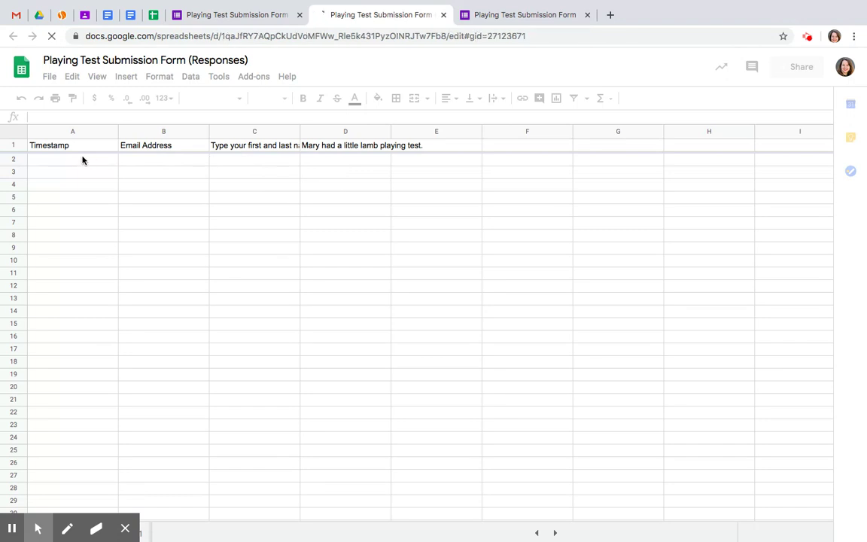
pyautogui.click(82, 159)
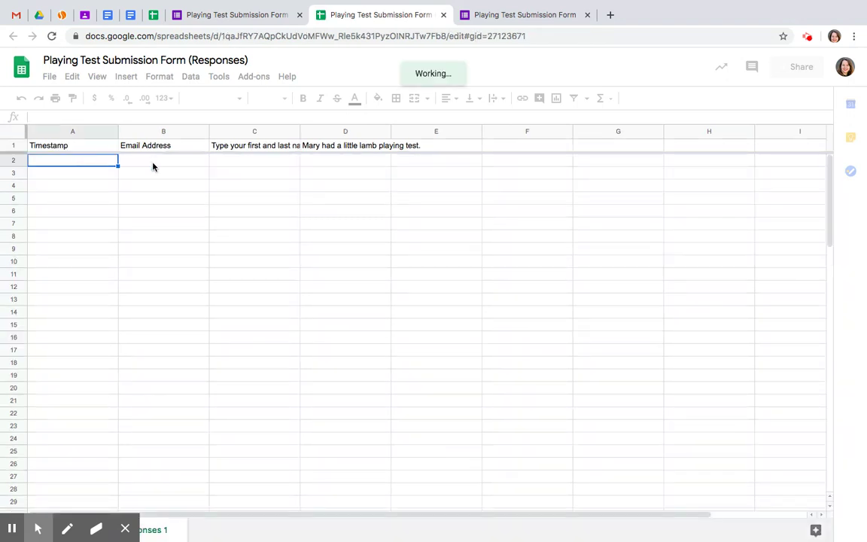
pyautogui.click(157, 165)
pyautogui.click(242, 161)
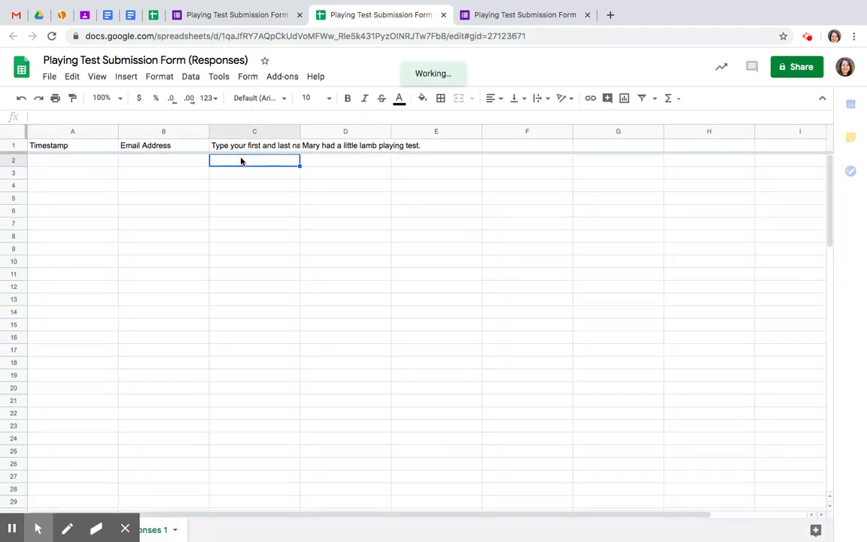
pyautogui.click(332, 165)
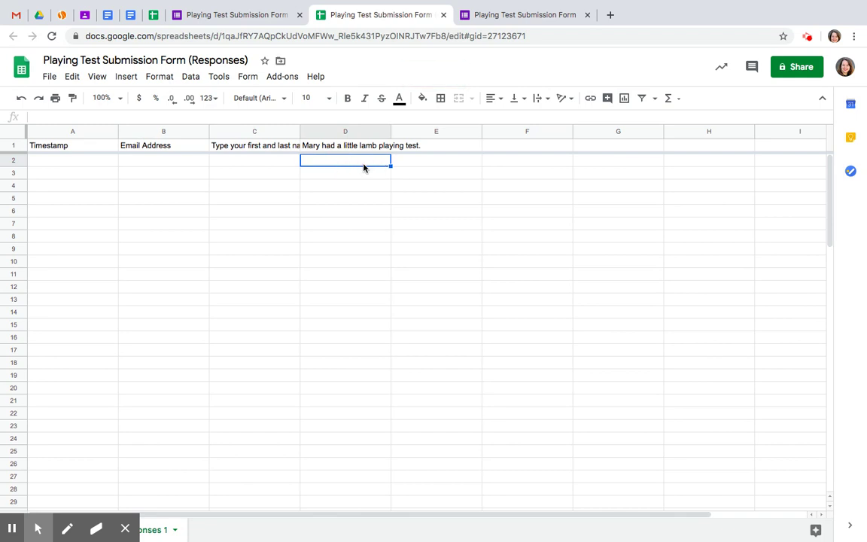